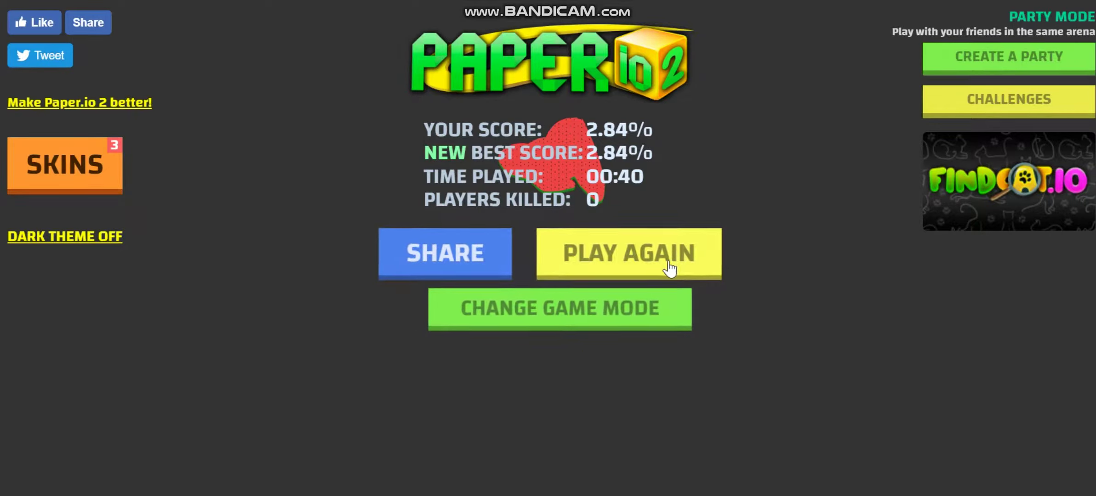
# Step: Start a new Paper.io 2 round with PLAY AGAIN and grow the watermelon territory
pyautogui.click(717, 257)
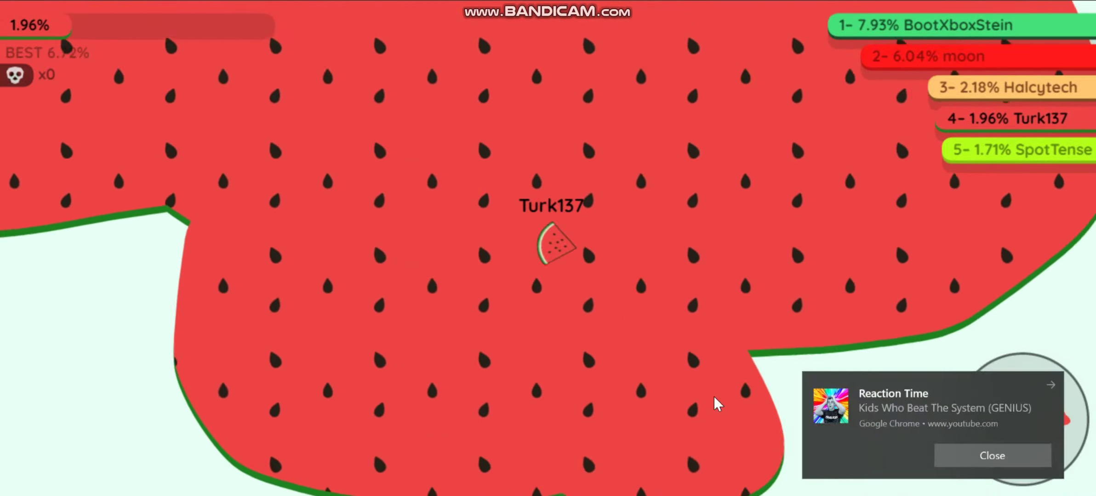
# Step: Dismiss the Chrome video recommendation notification and keep capturing territory
pyautogui.click(992, 455)
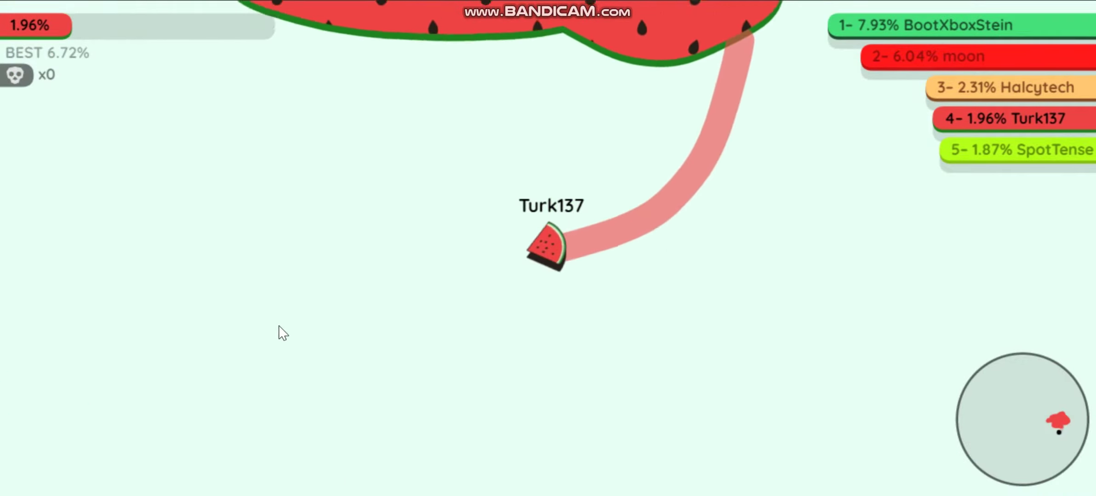